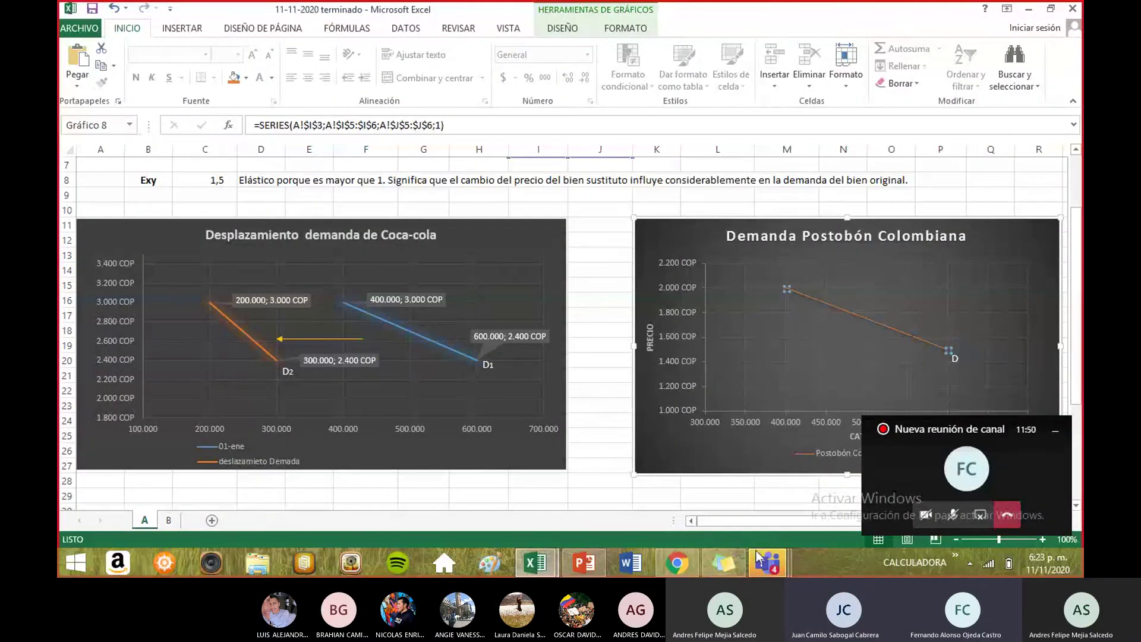
Step: Switch to the ejercicio micro (elasticidad) workbook and examine the perfectly inelastic demand table's dates and prices alongside its chart
click(535, 563)
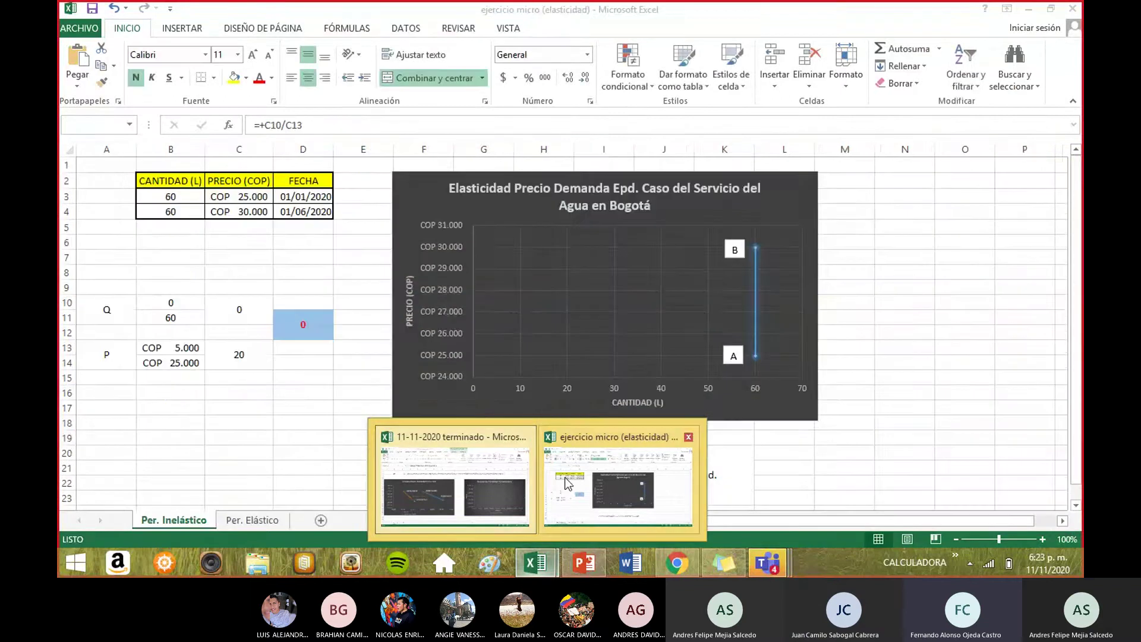
click(565, 477)
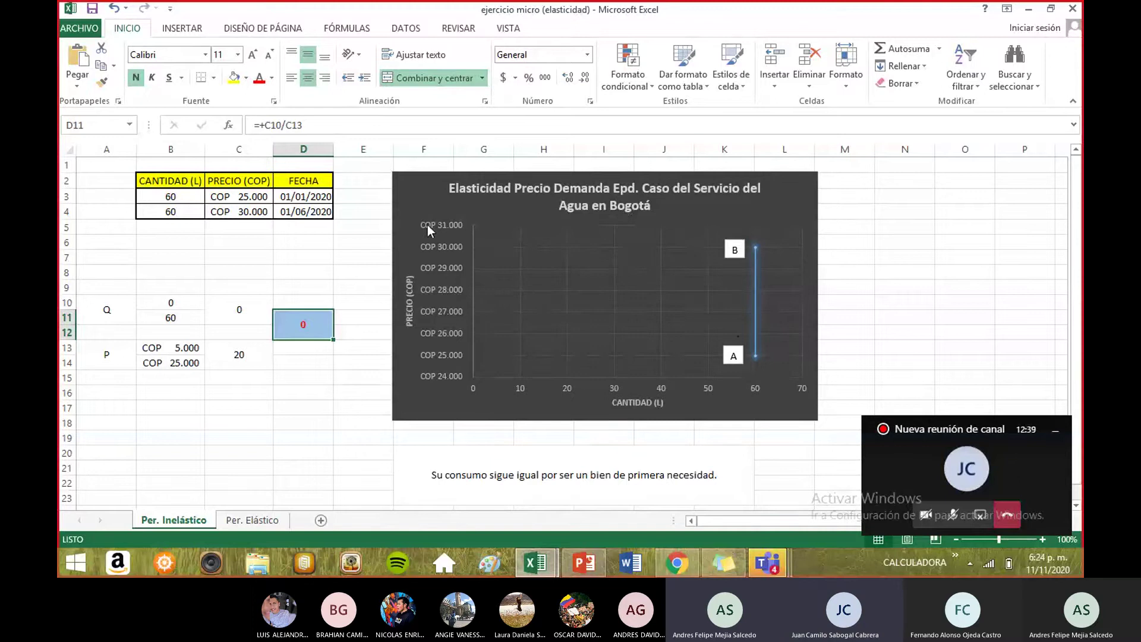
click(304, 198)
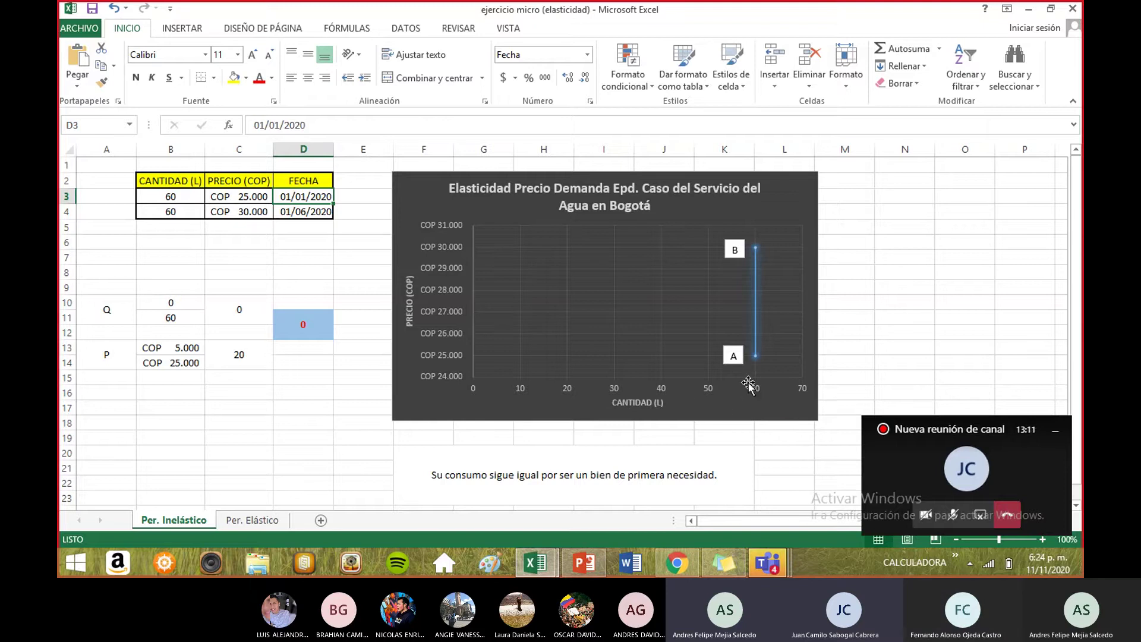
click(239, 198)
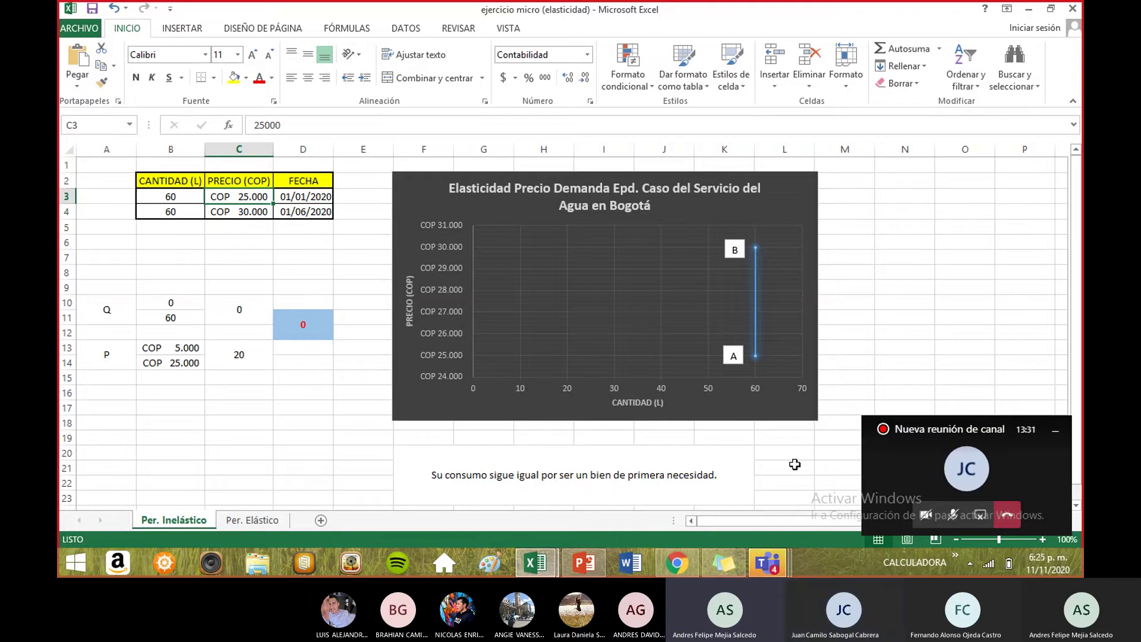
click(887, 273)
click(868, 254)
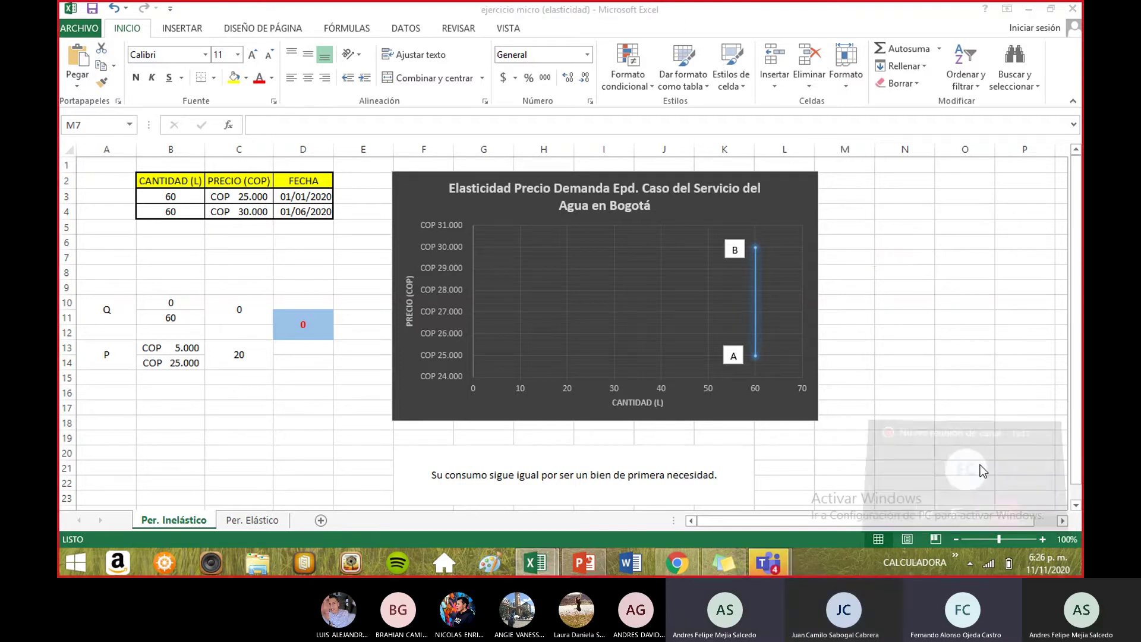
Step: Return to the Teams meeting window, maximize it and stop sharing the screen
click(976, 468)
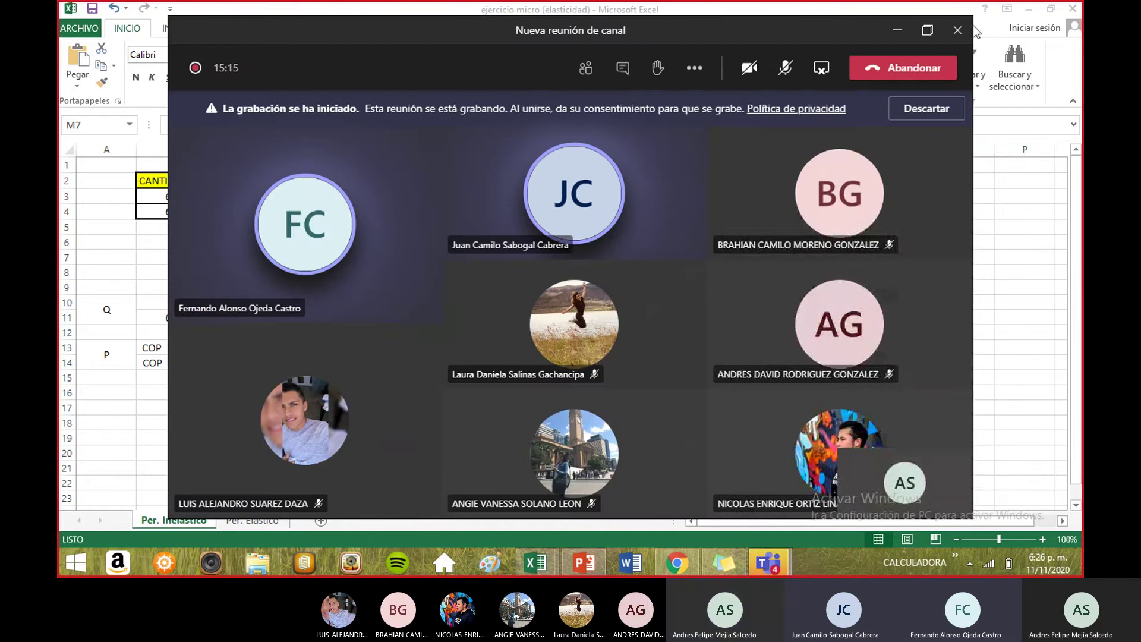
click(927, 30)
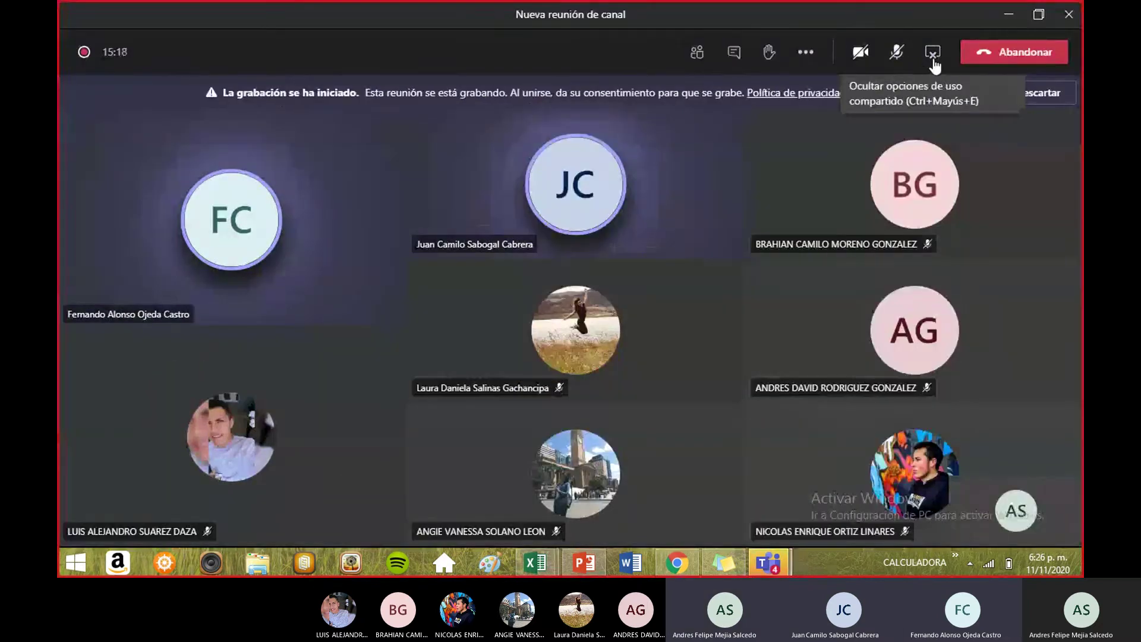
click(925, 64)
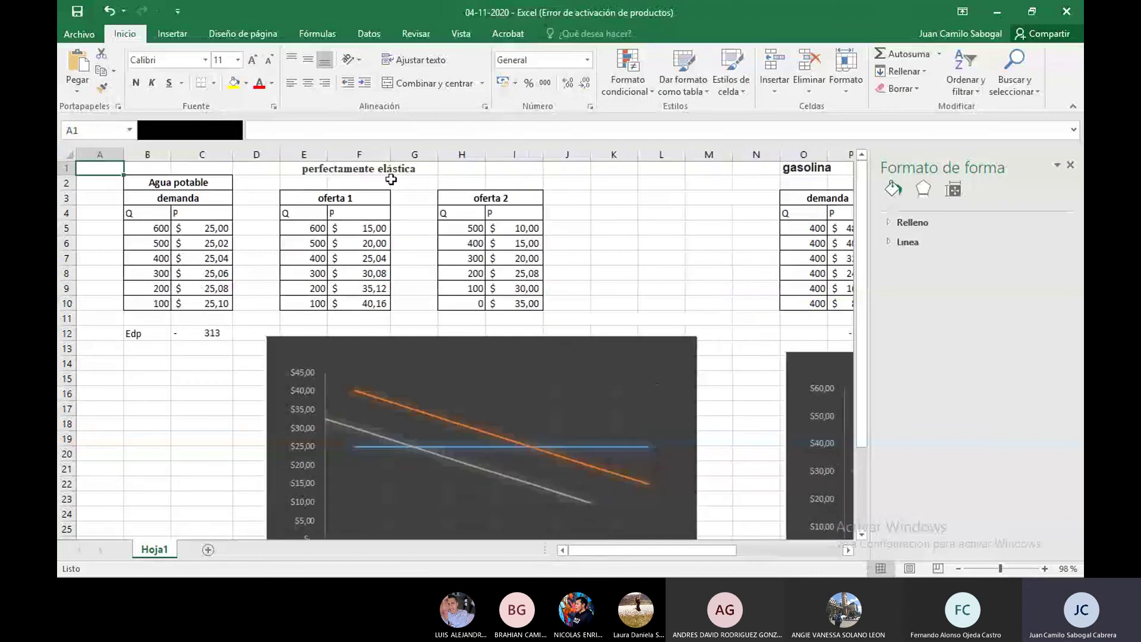
Step: Examine the perfectamente elástica heading, the Agua potable demand prices and the oferta 1 quantities in the 04-11-2020 workbook
click(365, 171)
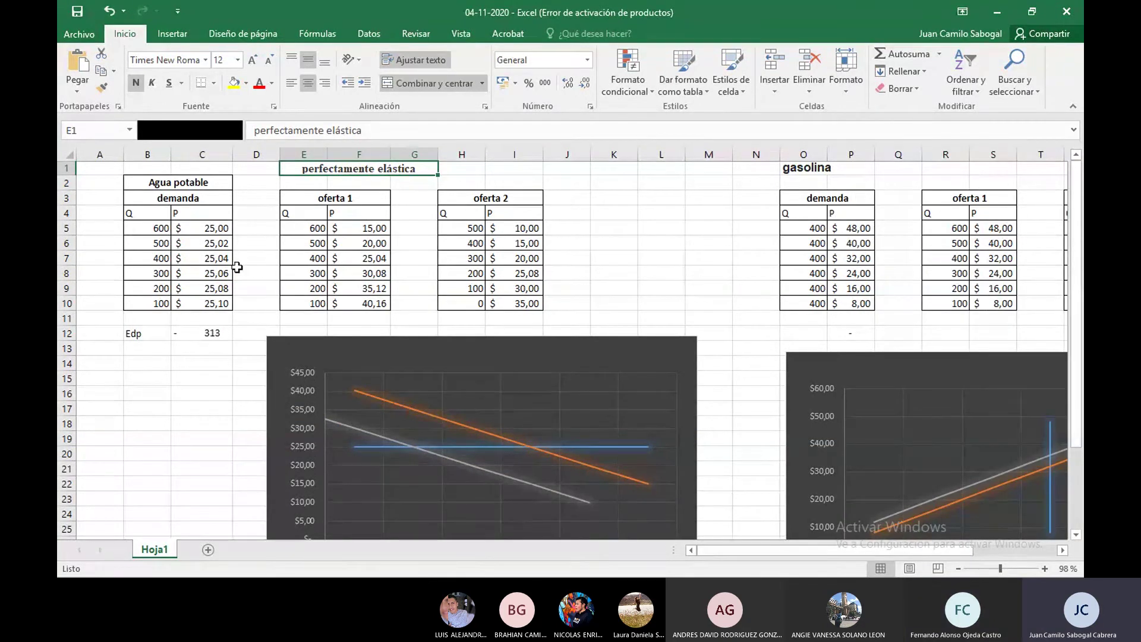
key(Left)
key(Left)
key(Left)
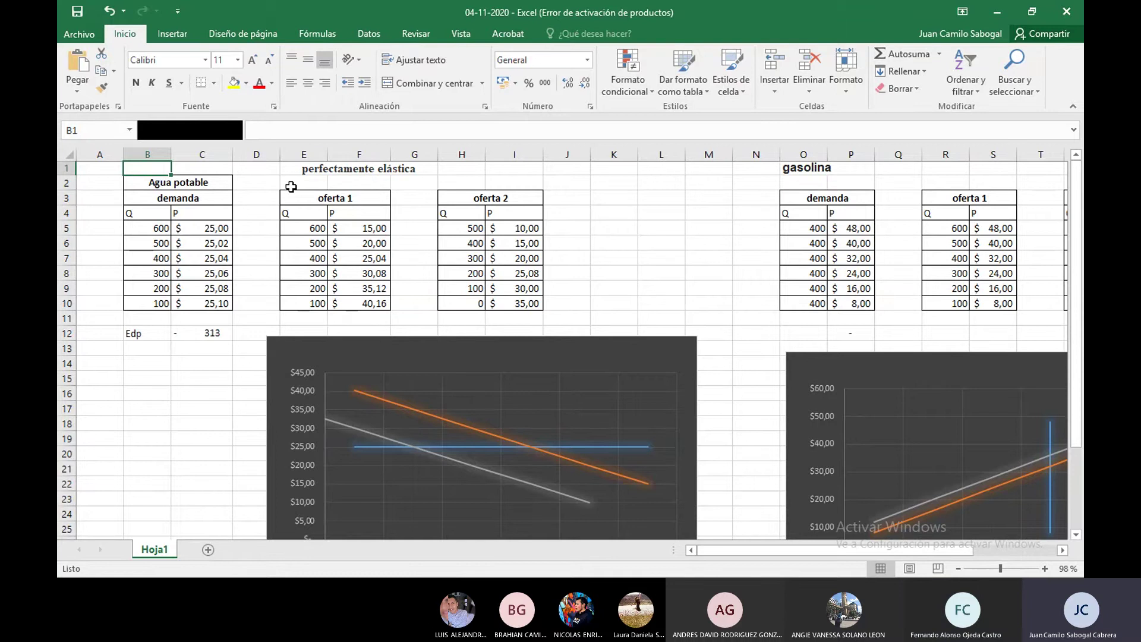
click(354, 168)
click(203, 186)
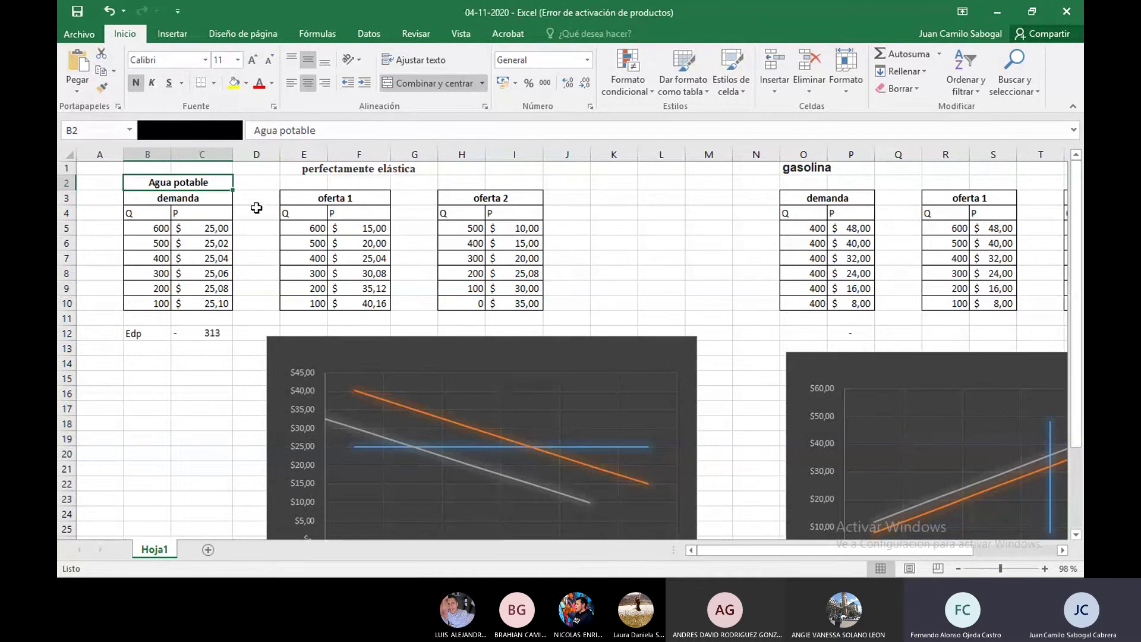
click(208, 255)
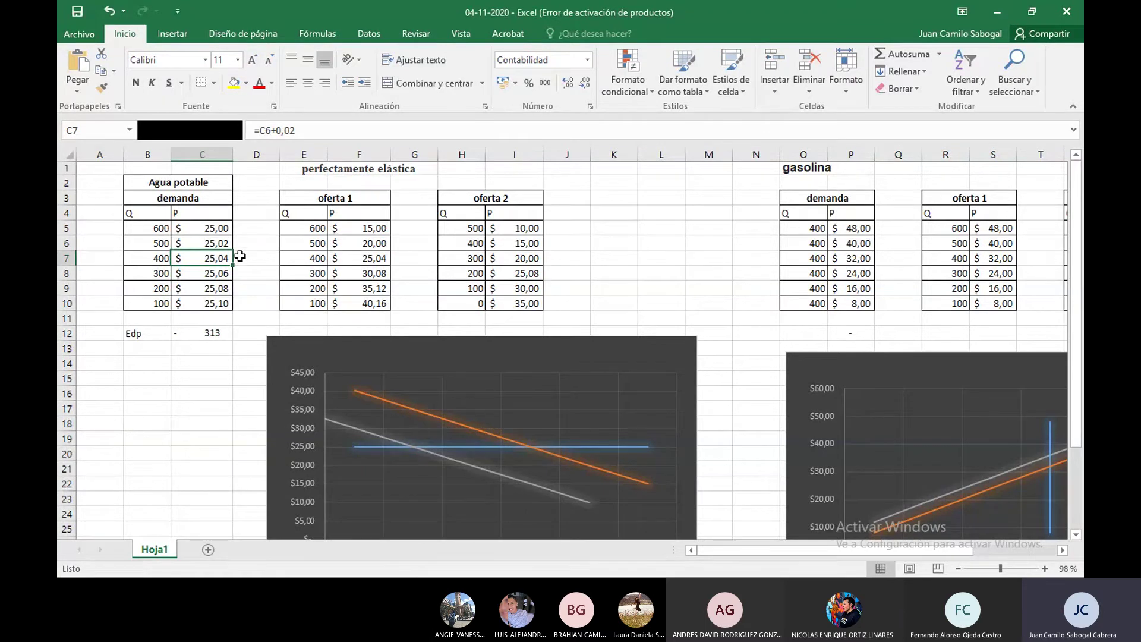
click(296, 242)
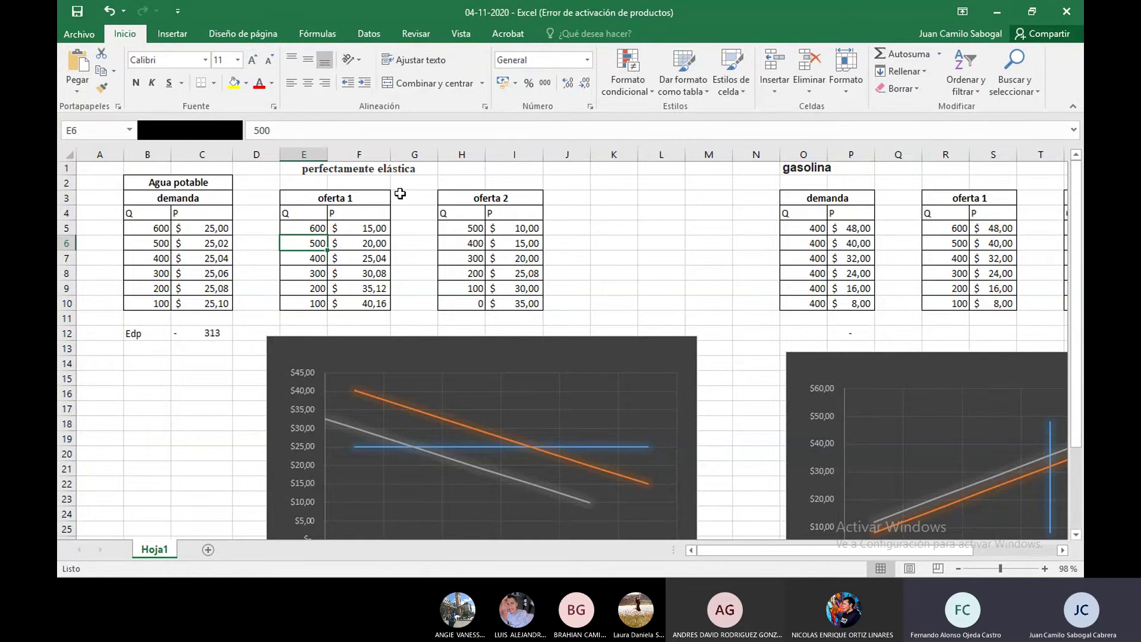
click(315, 171)
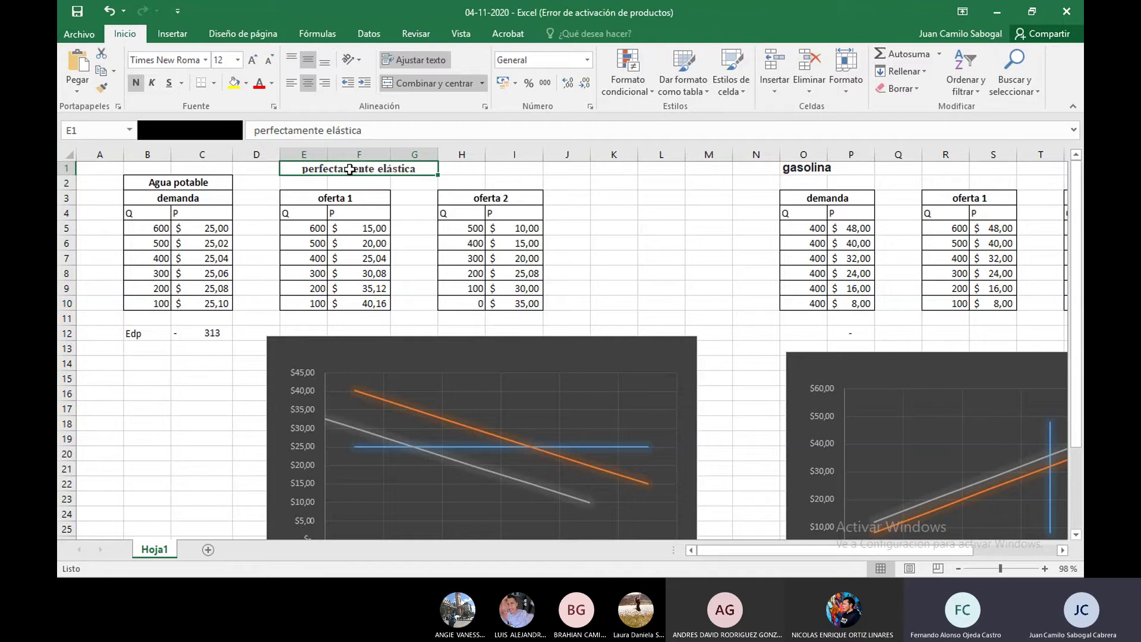
Step: Fill the Agua potable demand price of 25 from C5 down through C10
double_click(350, 170)
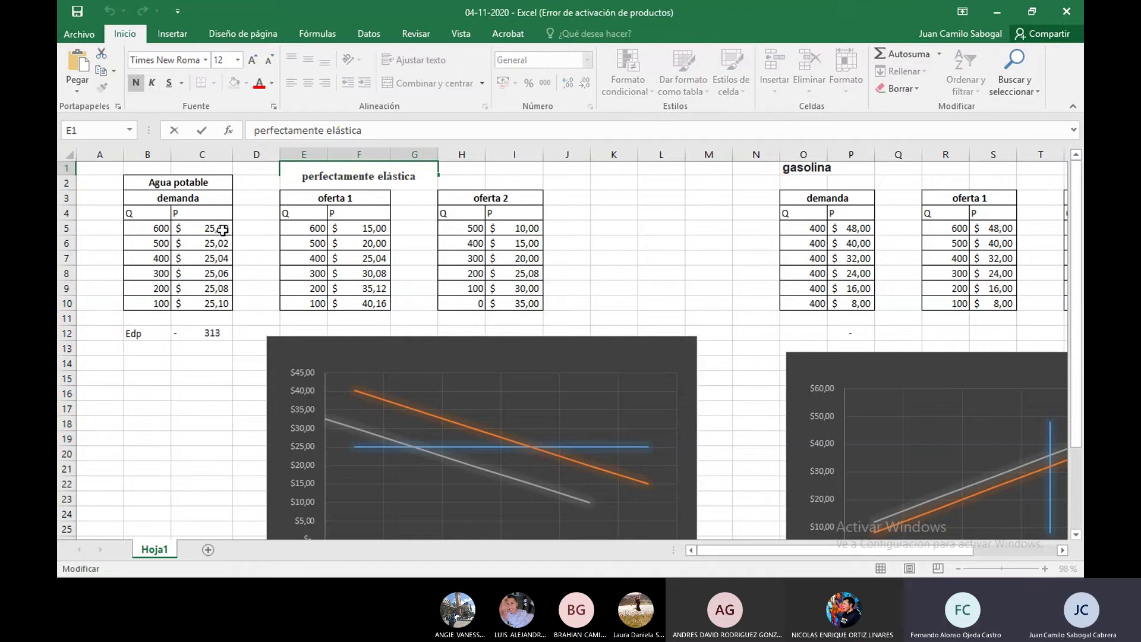
click(223, 230)
double_click(232, 235)
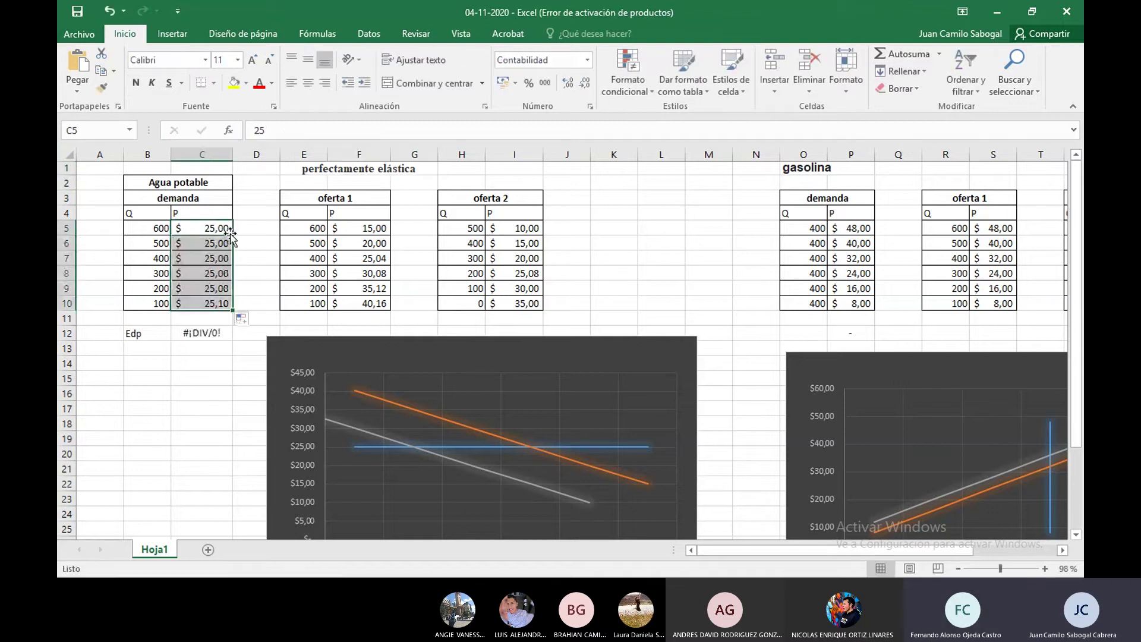
click(271, 317)
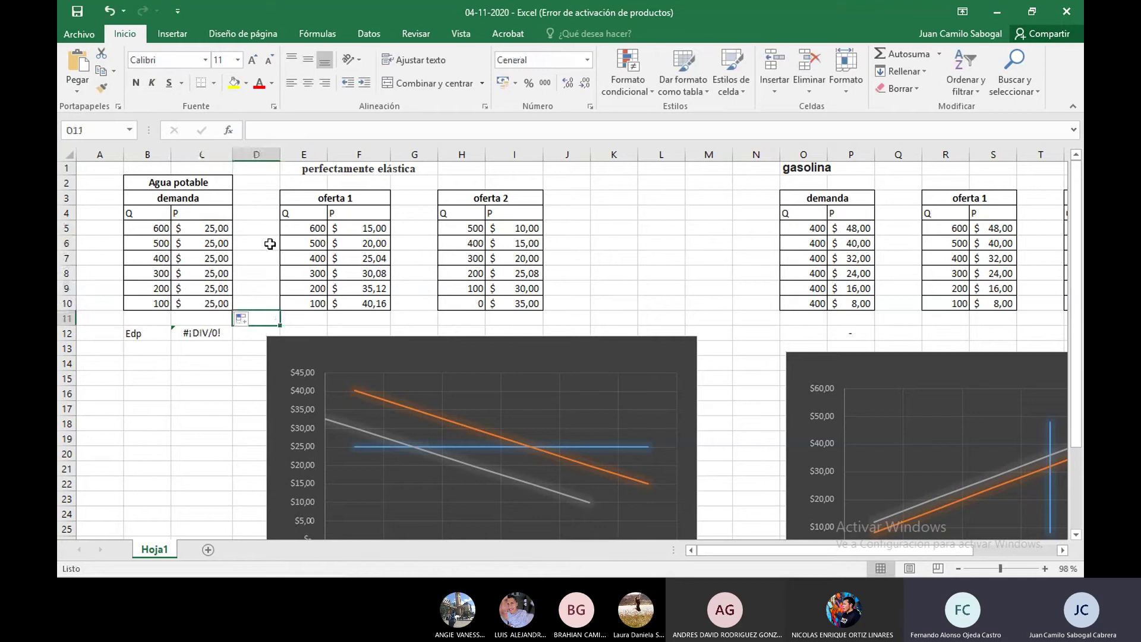
double_click(360, 172)
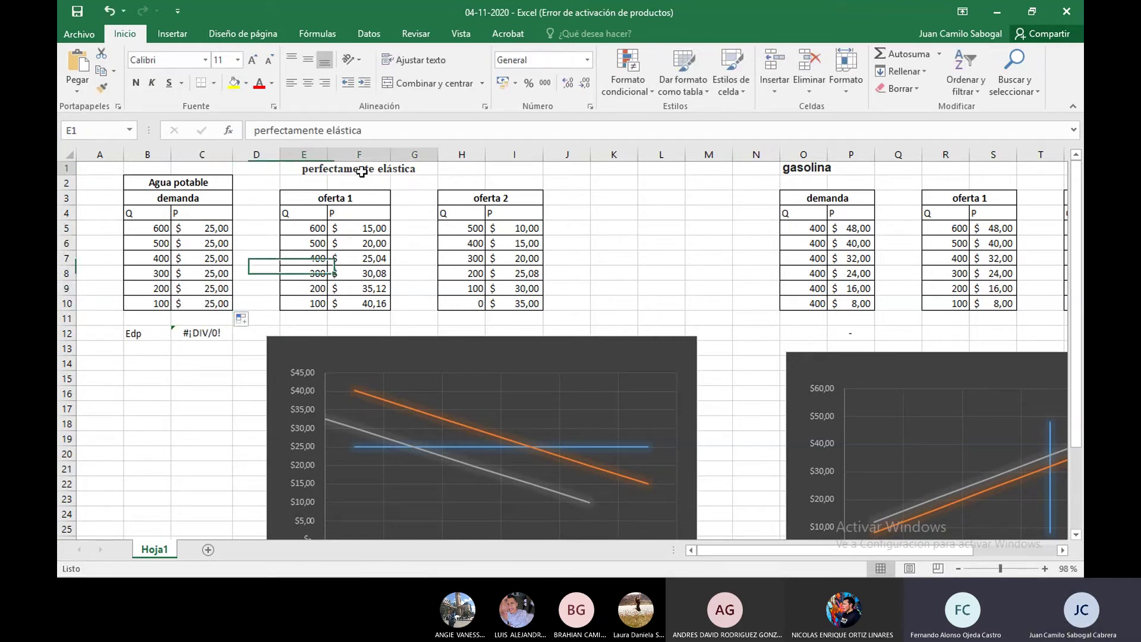
drag(514, 178, 514, 332)
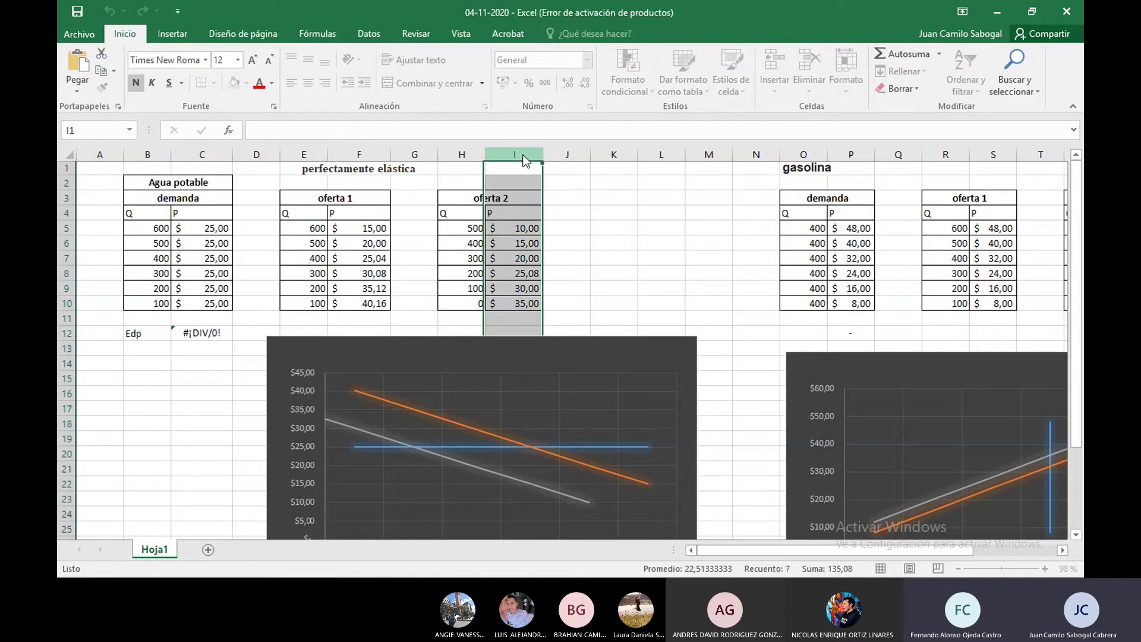
click(588, 203)
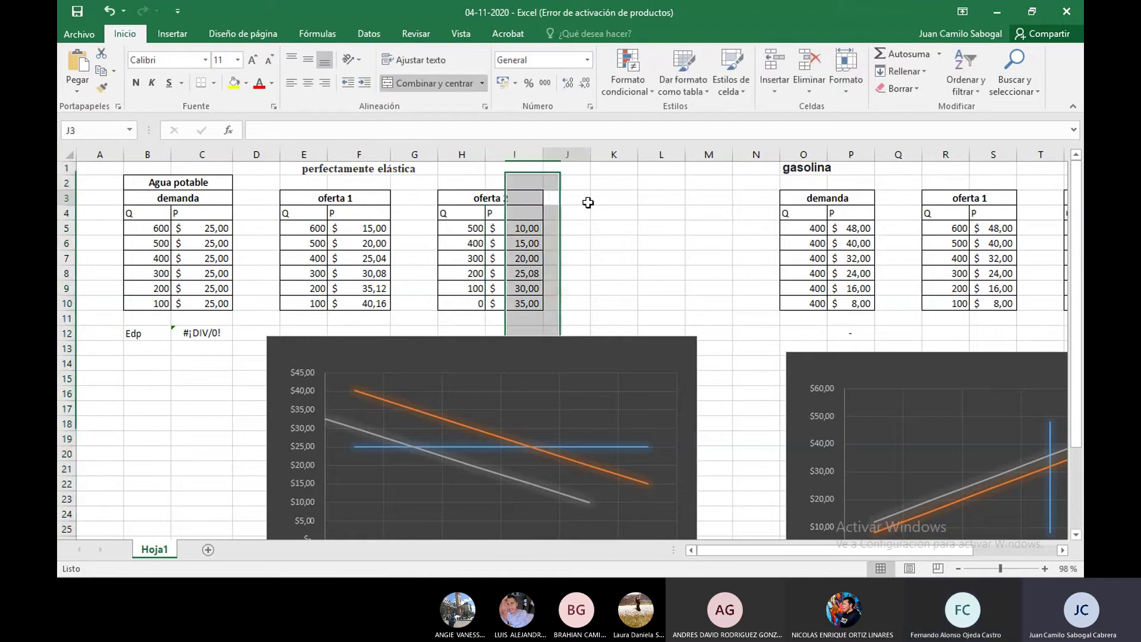
click(461, 337)
click(458, 325)
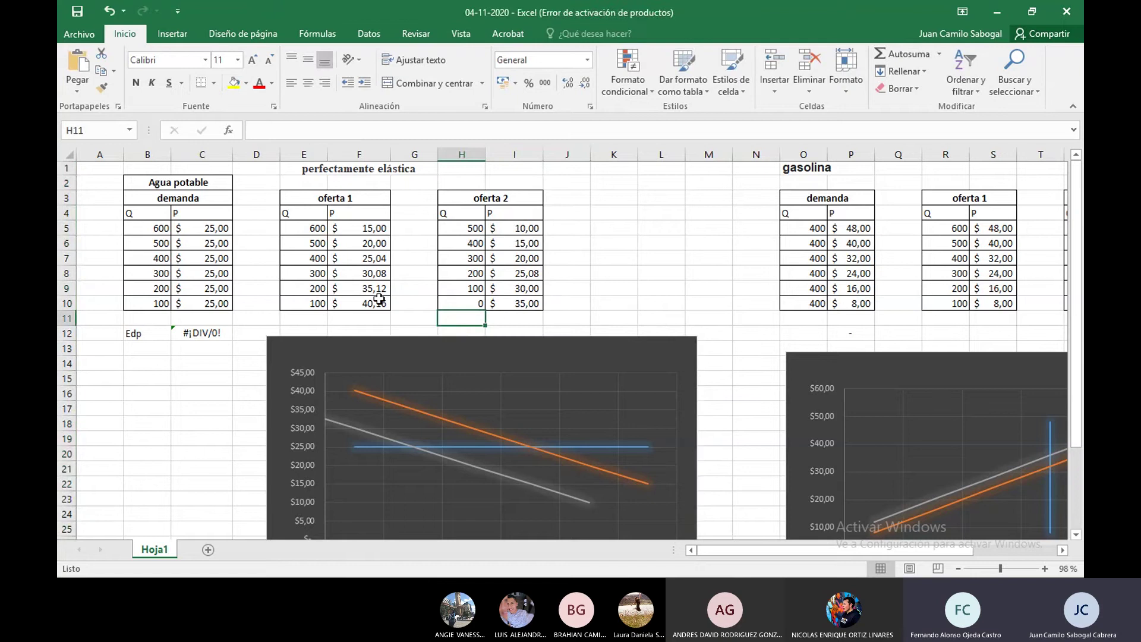
Step: Examine the Agua potable chart's demanda, oferta 1 and oferta 2 lines against the tables above it
scroll(380, 300, down, 15)
scroll(379, 299, up, 18)
scroll(379, 300, down, 2)
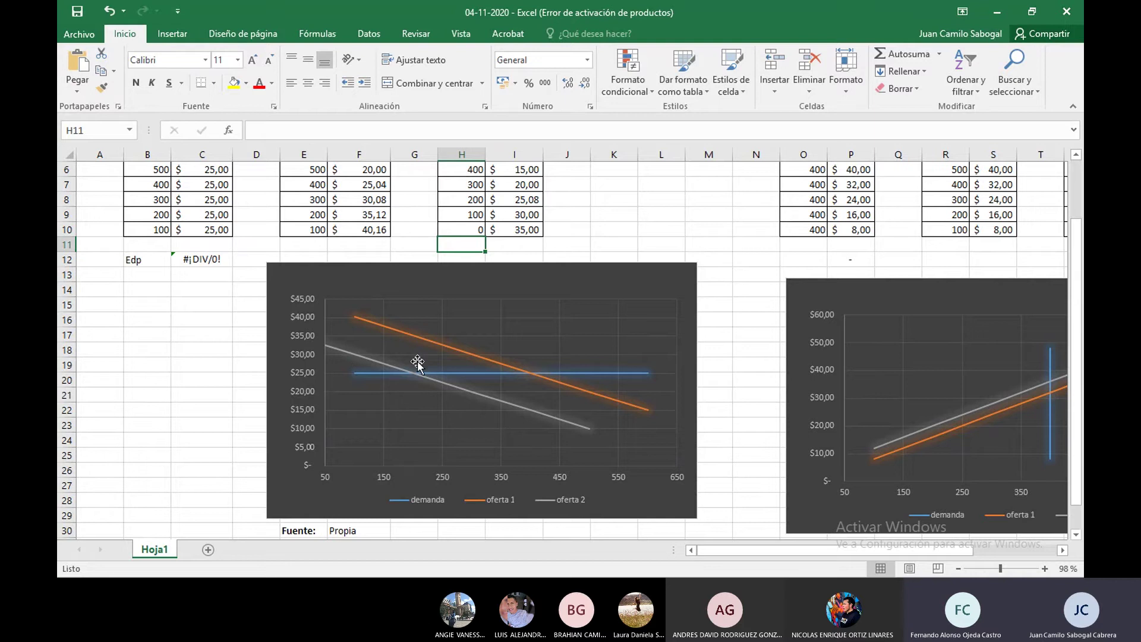
mouse_move(446, 373)
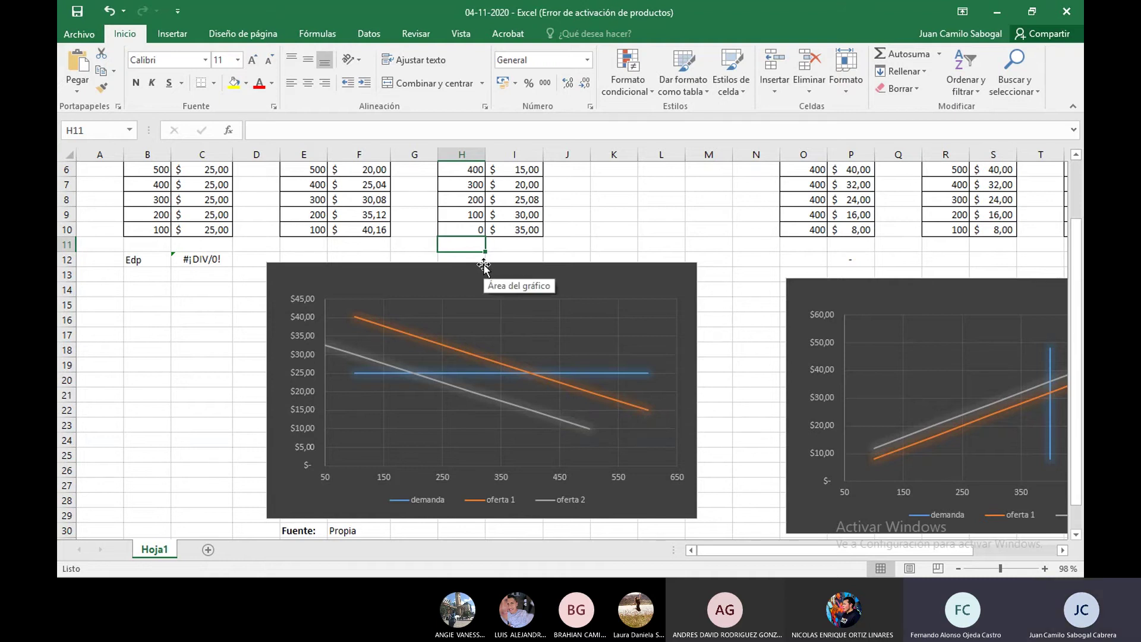
scroll(489, 293, up, 1)
scroll(488, 292, down, 1)
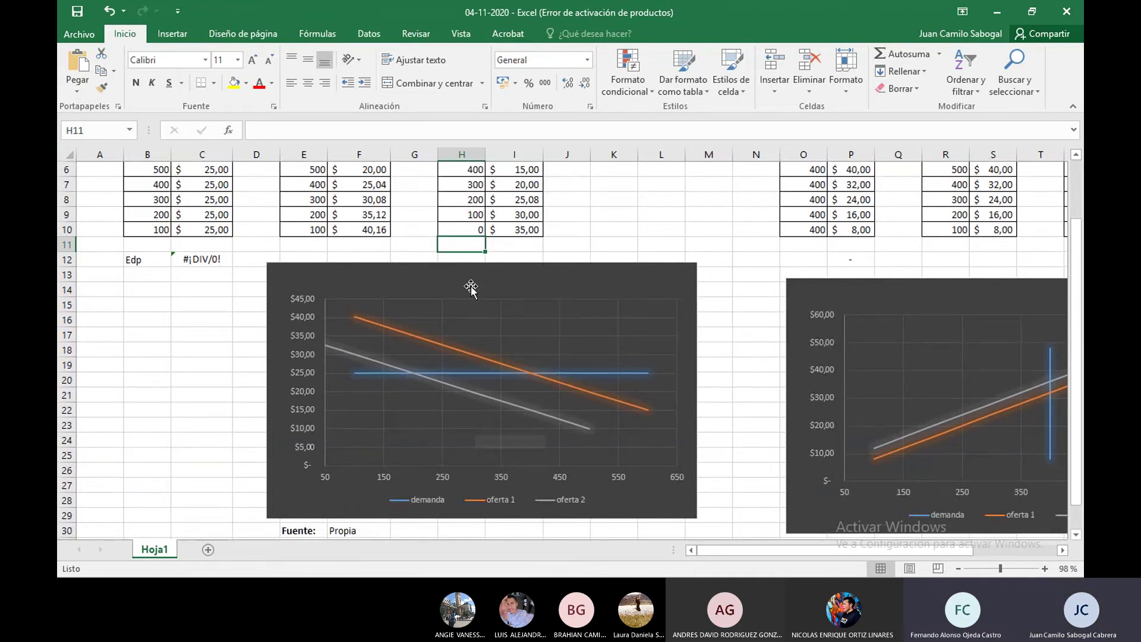
scroll(469, 287, up, 1)
scroll(437, 280, down, 1)
scroll(437, 280, up, 2)
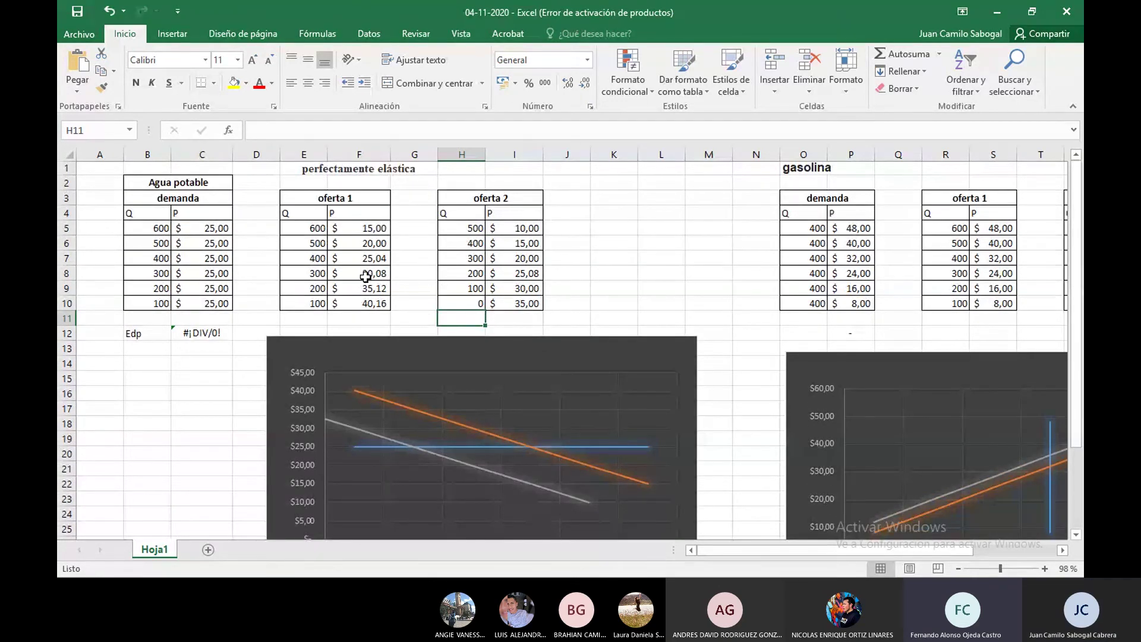
Step: Inspect the contents of the first two oferta 1 price cells, F5 and F6
click(370, 231)
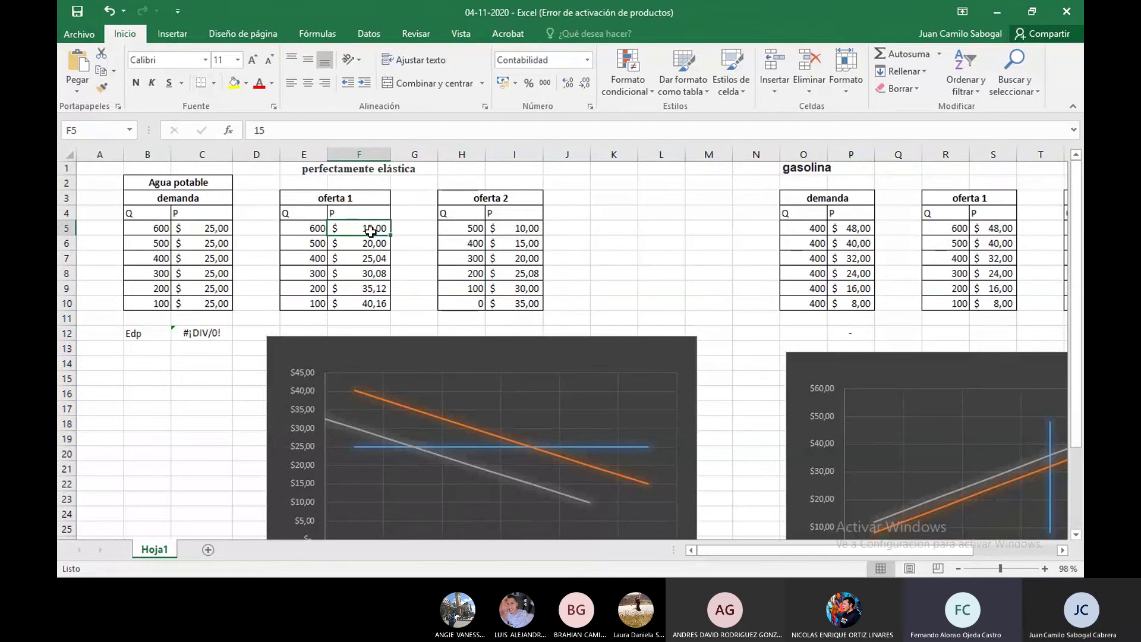
click(368, 246)
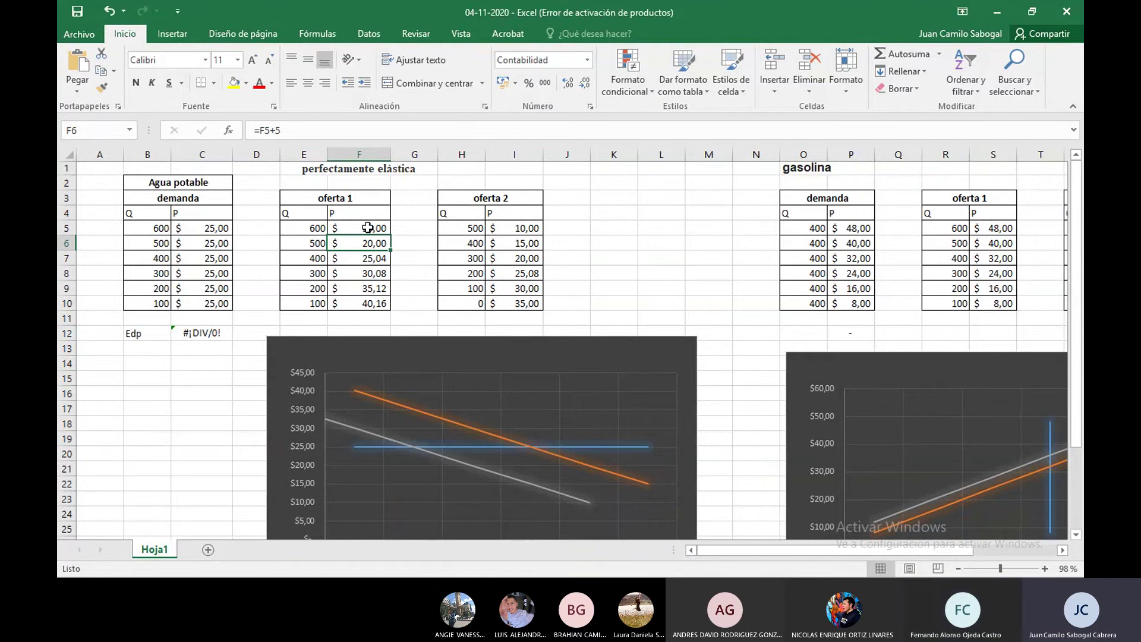
click(367, 227)
mouse_move(365, 223)
mouse_down()
mouse_move(369, 306)
mouse_move(370, 226)
mouse_up()
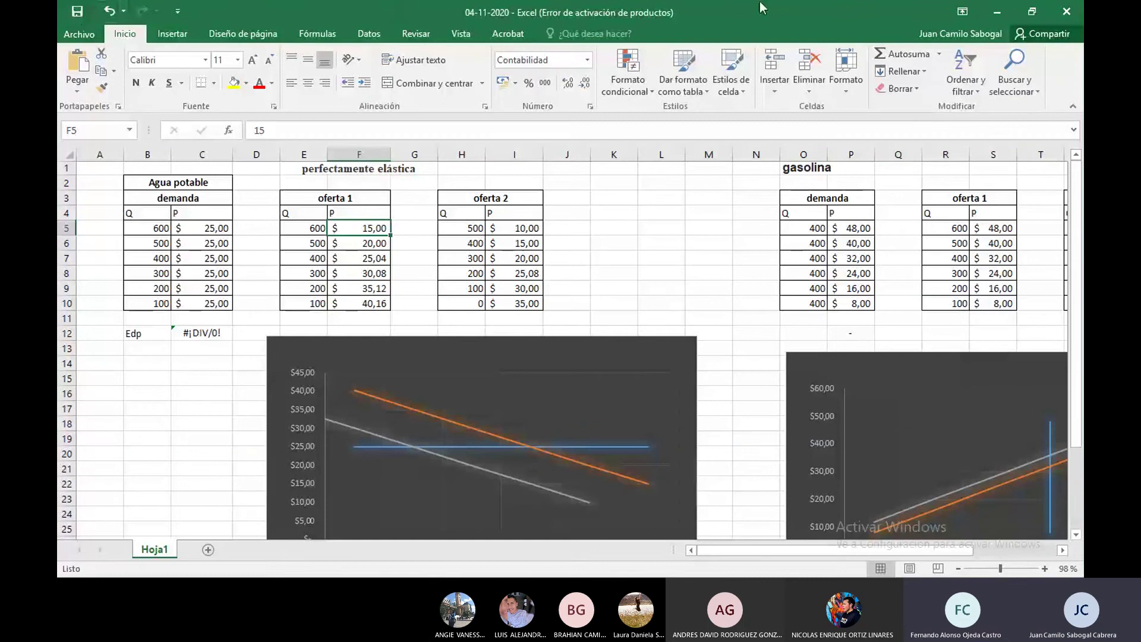
Step: Switch to the Teams meeting window and end the screen share of the 04-11-2020 workbook
key(alt+F4)
key(alt+Tab)
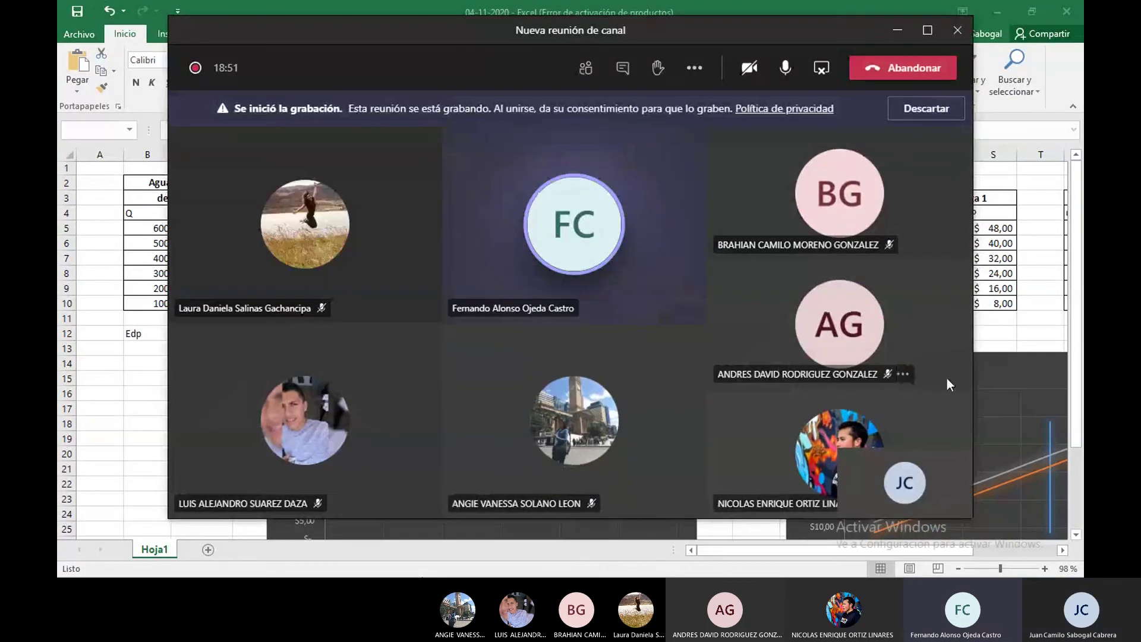
click(819, 76)
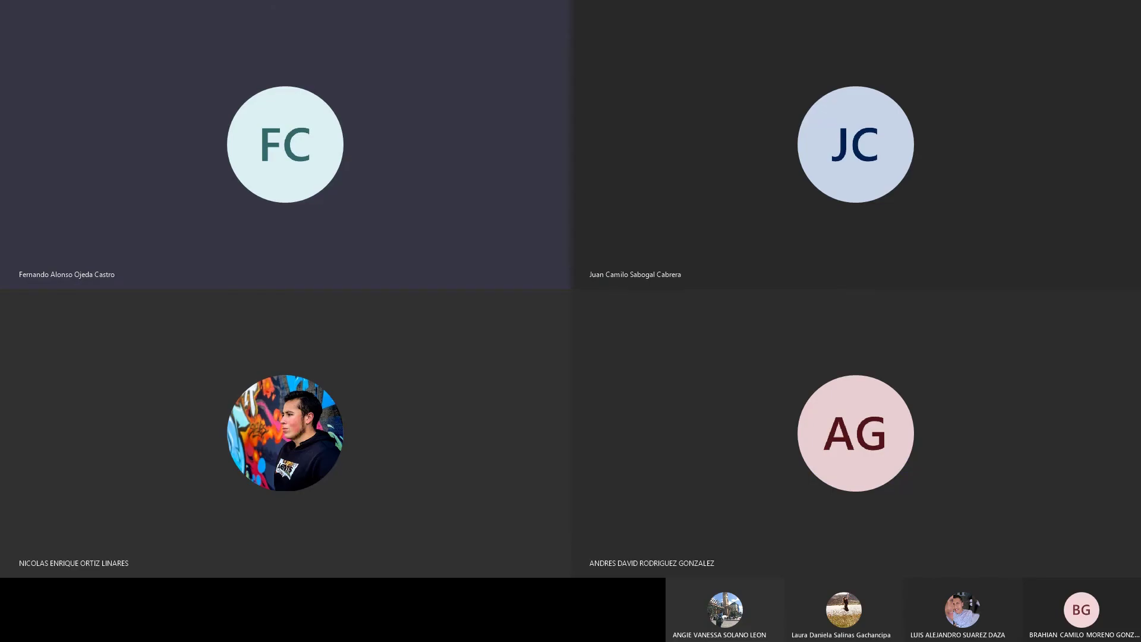